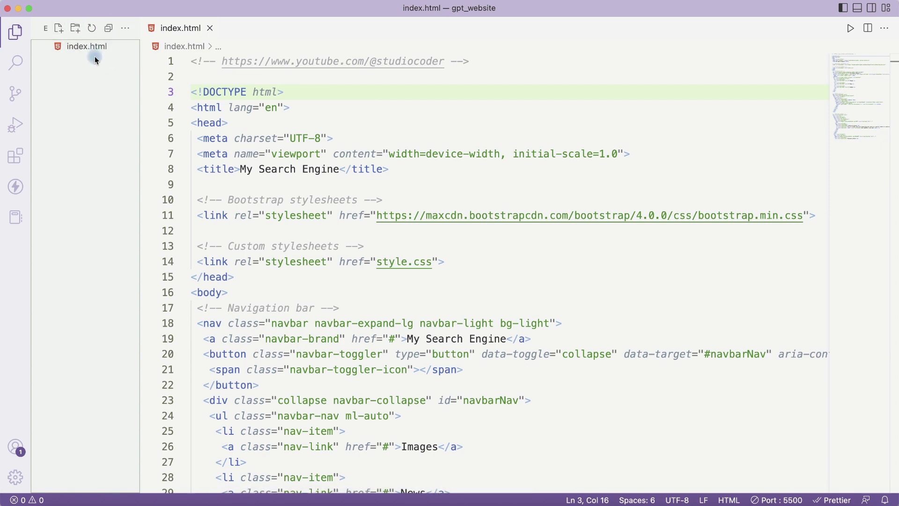
Step: Delete the old search-engine markup from index.html
mouse_move(191, 92)
left_mouse_down()
mouse_move(278, 447)
mouse_move(330, 65)
left_mouse_up()
key("BackSpace")
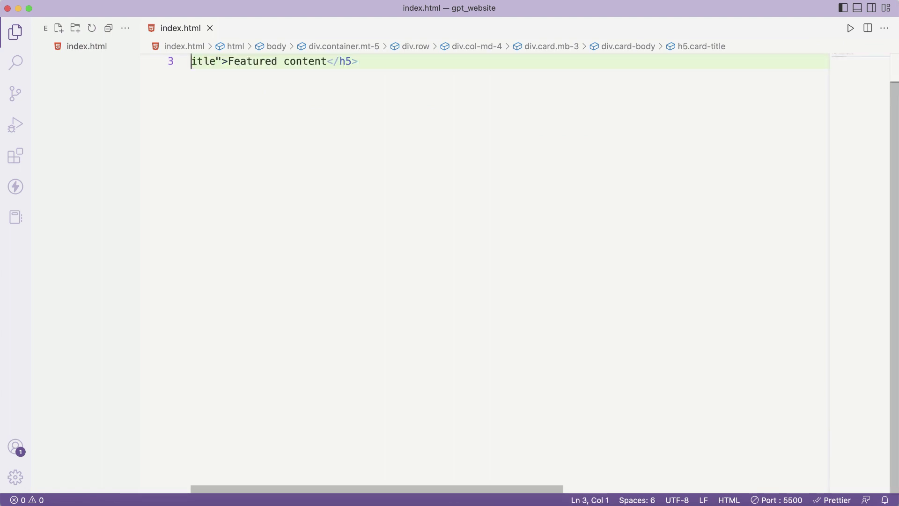
key("ctrl+shift+k")
Step: Copy the Google homepage HTML from the Telegram message and paste it into index.html
mouse_move(407, 396)
left_mouse_down()
mouse_move(383, 209)
mouse_move(378, 250)
left_mouse_up()
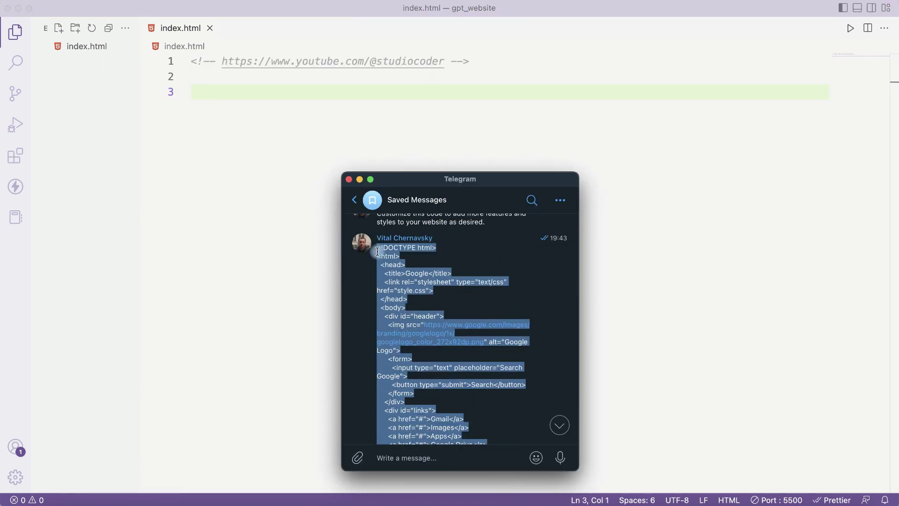
key("super+c")
key("super+Tab")
key("super+v")
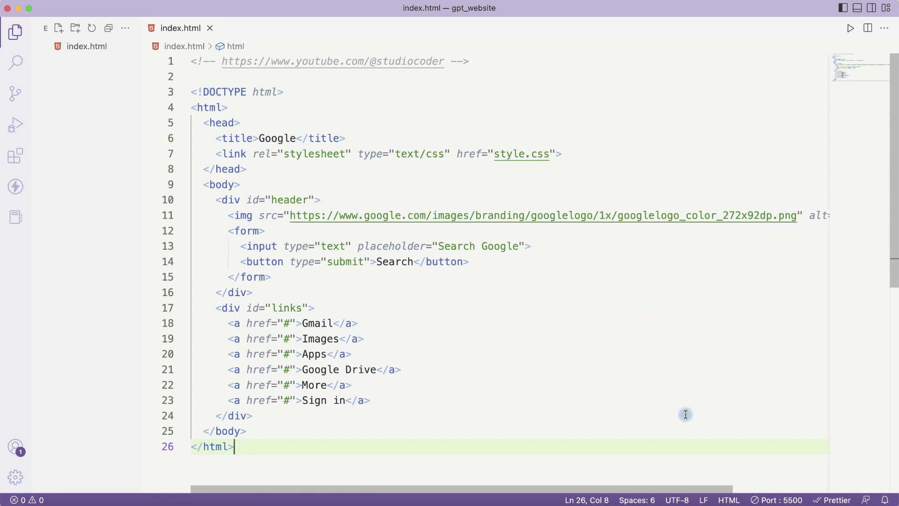
Step: Serve index.html with Live Server so it opens in Chrome at 127.0.0.1:5500
right_click(564, 117)
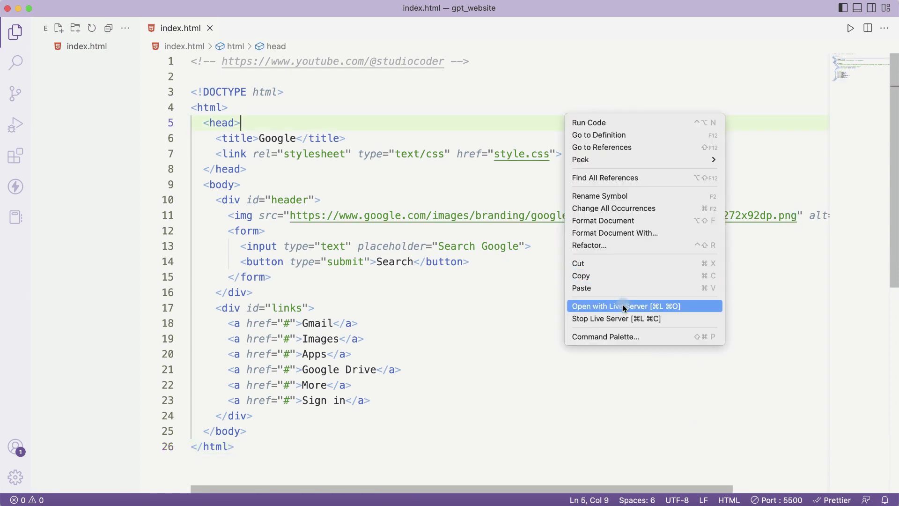
left_click(624, 306)
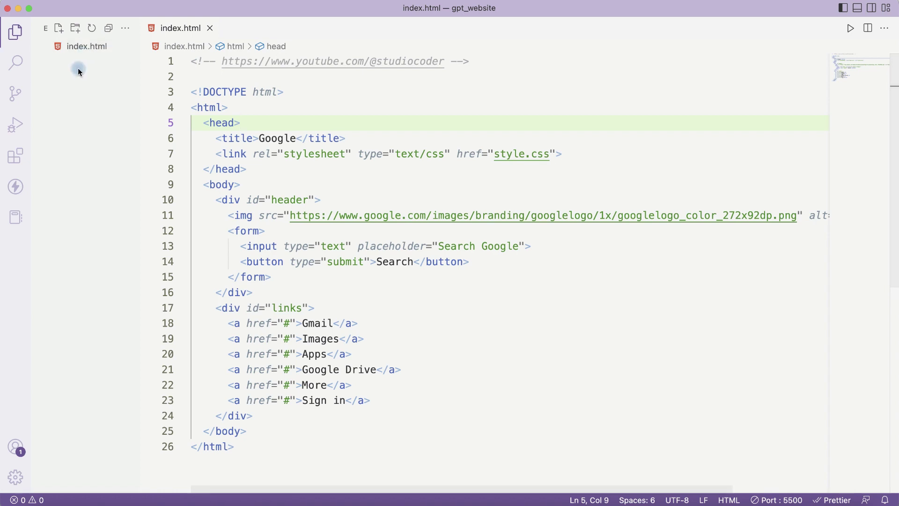
Step: Create style.css and paste in the copied CSS for body, font, header and logo
left_click(60, 33)
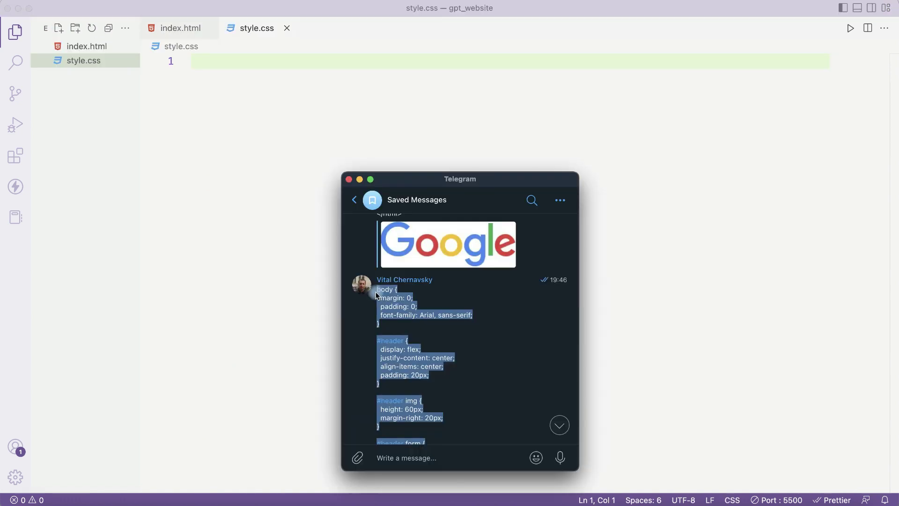
left_click(204, 63)
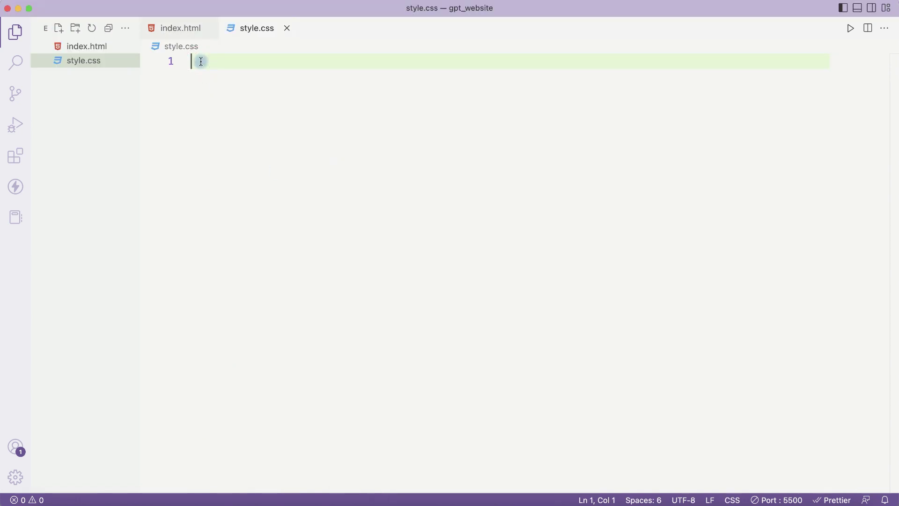
key("super+v")
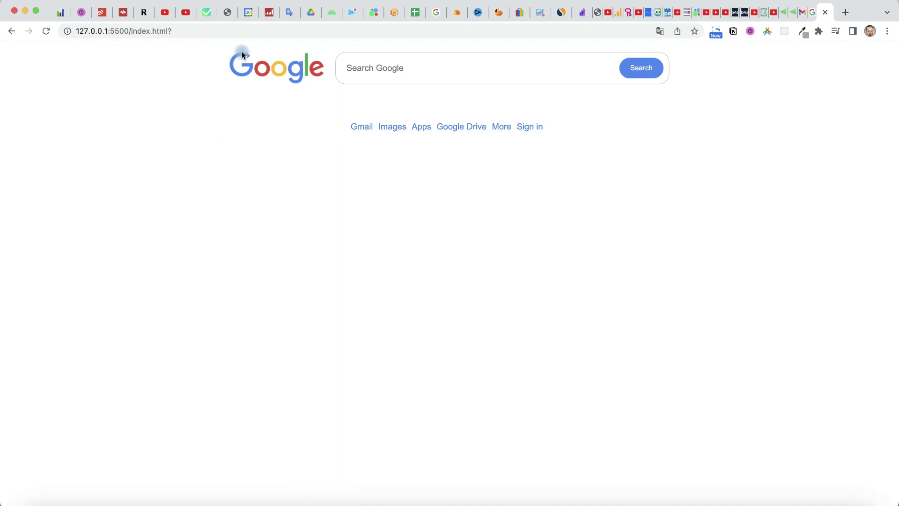
left_click(372, 70)
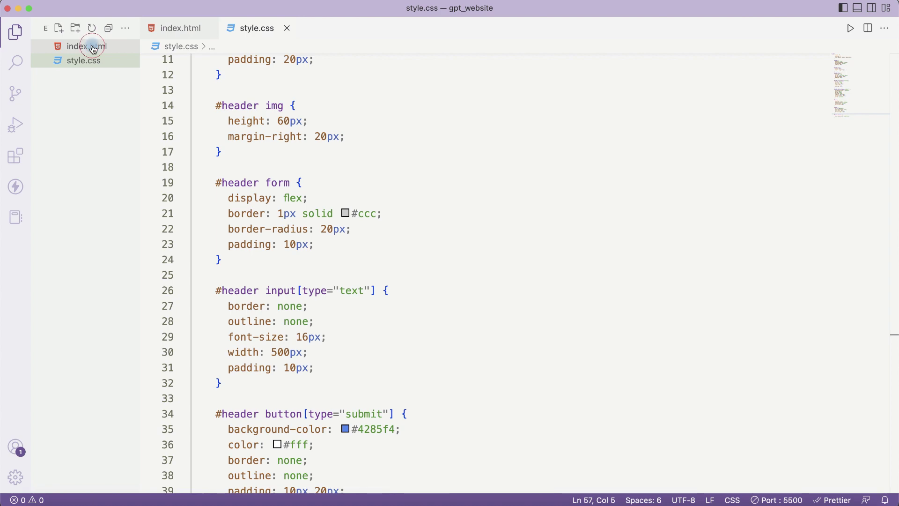
Step: Bring index.html back up in the editor
left_click(86, 47)
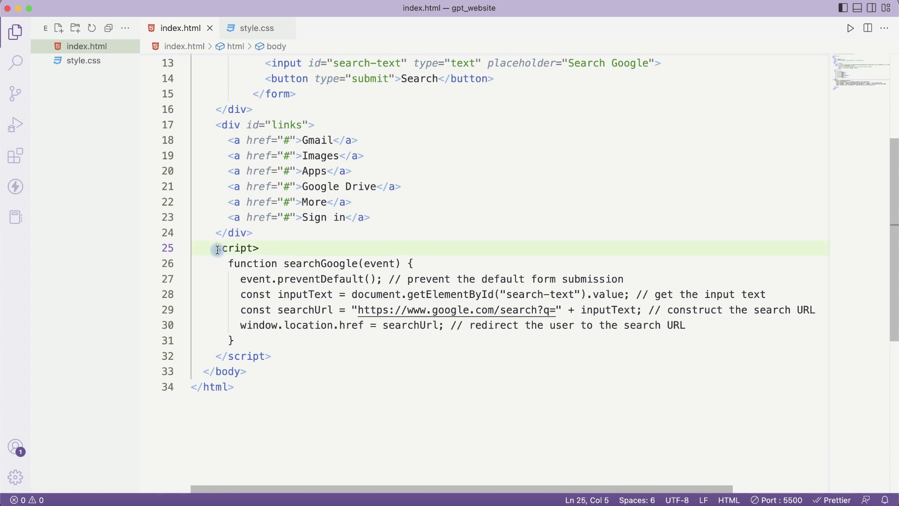
type("s")
Step: Finish the index.html edits and bring up Chrome to test the search
left_click(359, 217)
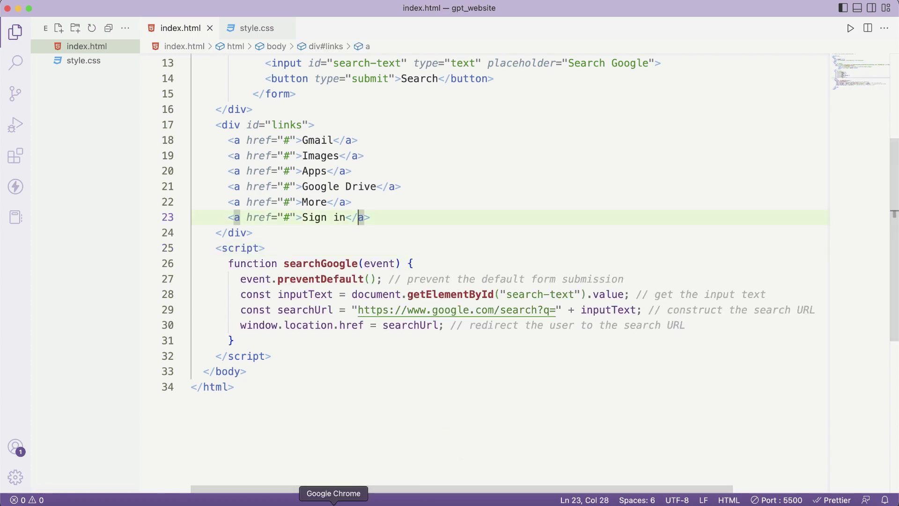
left_click(334, 505)
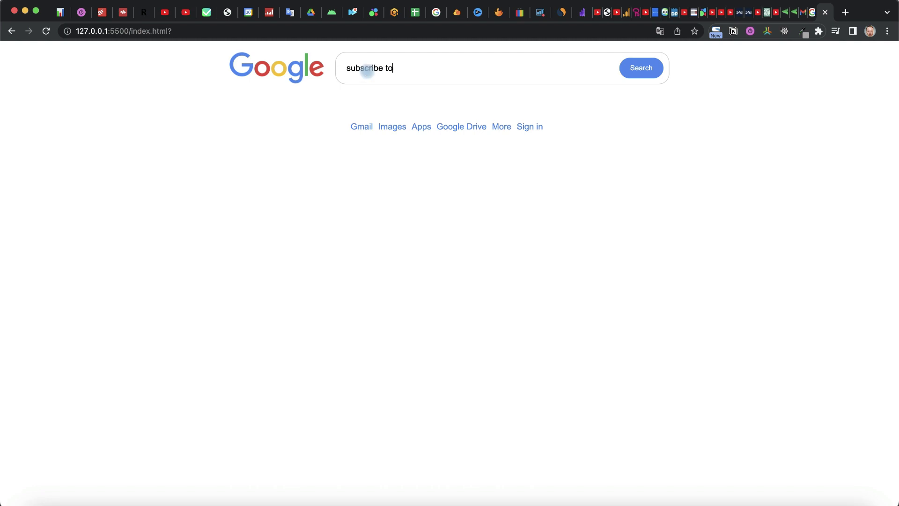
Step: Search the subscribe query and then 'chat gpt' from the clone, confirming real Google results
key("super+v")
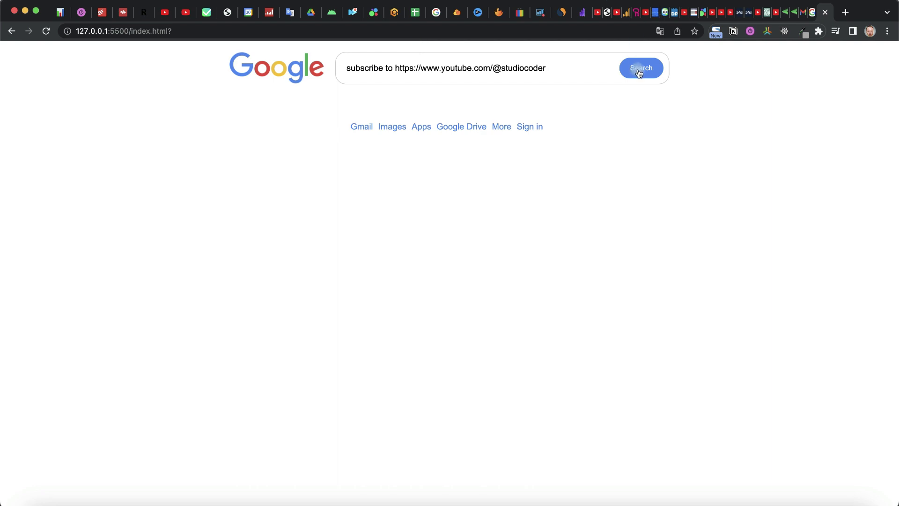
left_click(640, 71)
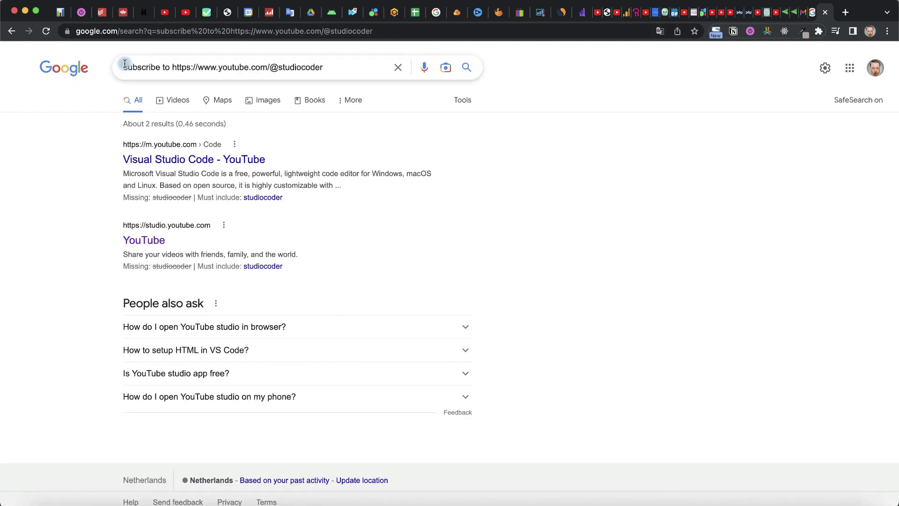
left_click_drag(323, 67, 116, 66)
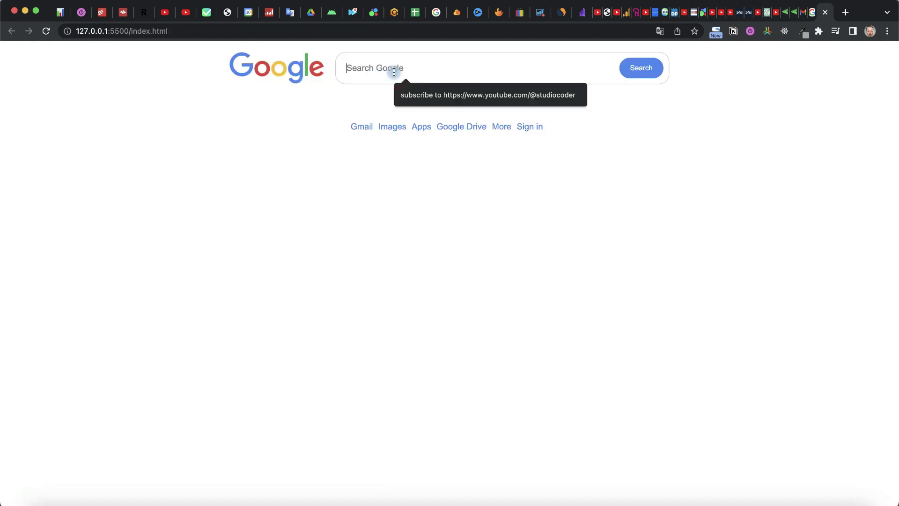
left_click(369, 68)
type("chat gpt")
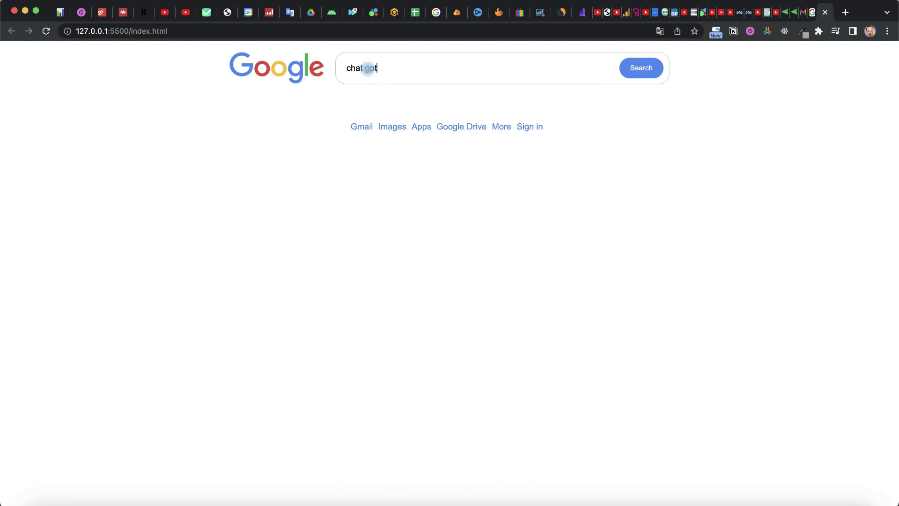
left_click(620, 75)
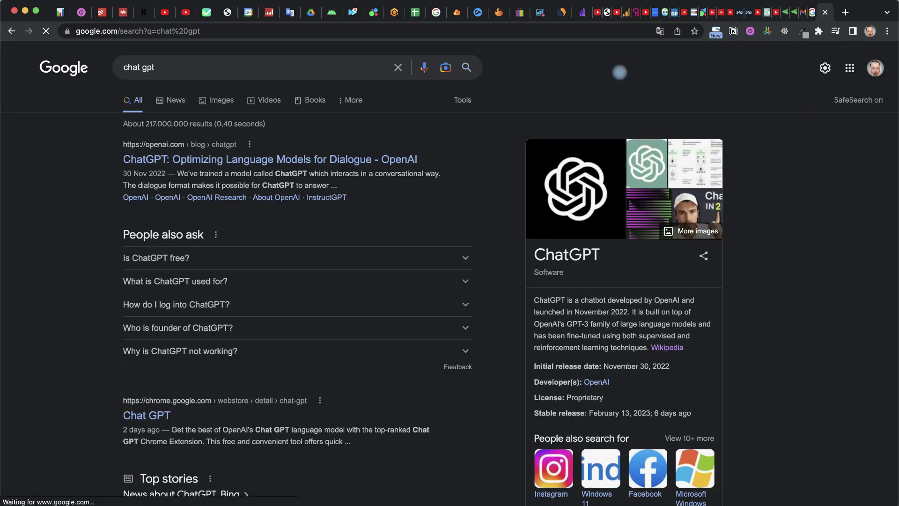
left_click_drag(172, 68, 120, 69)
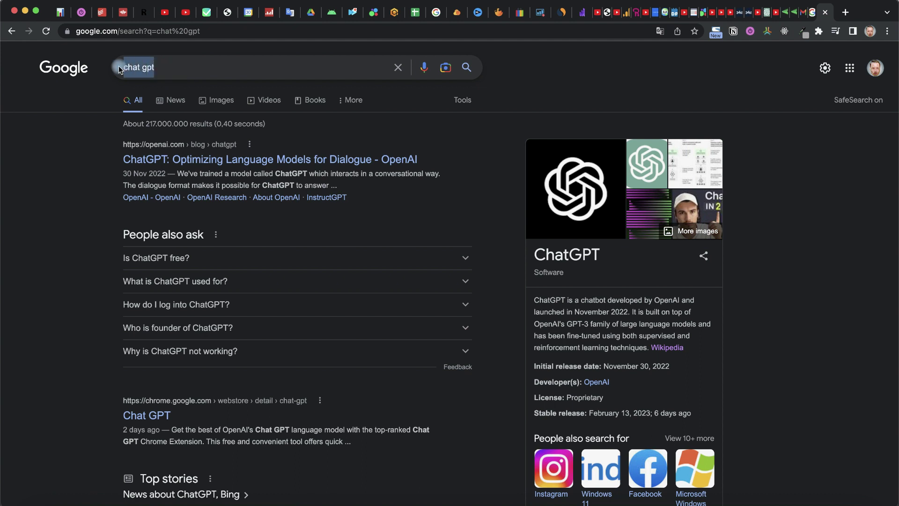